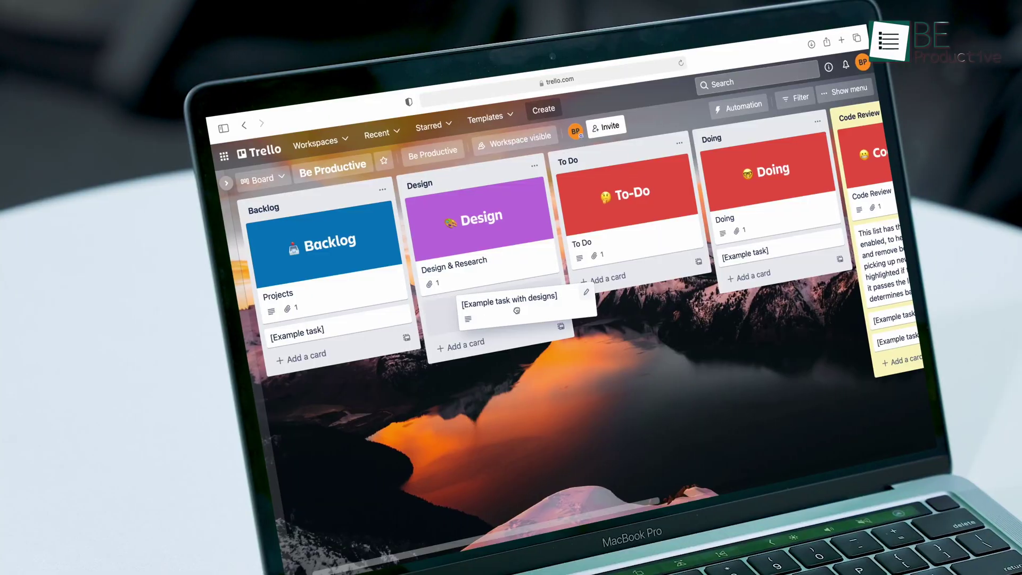
Drag the 'Example task with designs' card out of Design and drop it into To Do.
drag(615, 298, 617, 294)
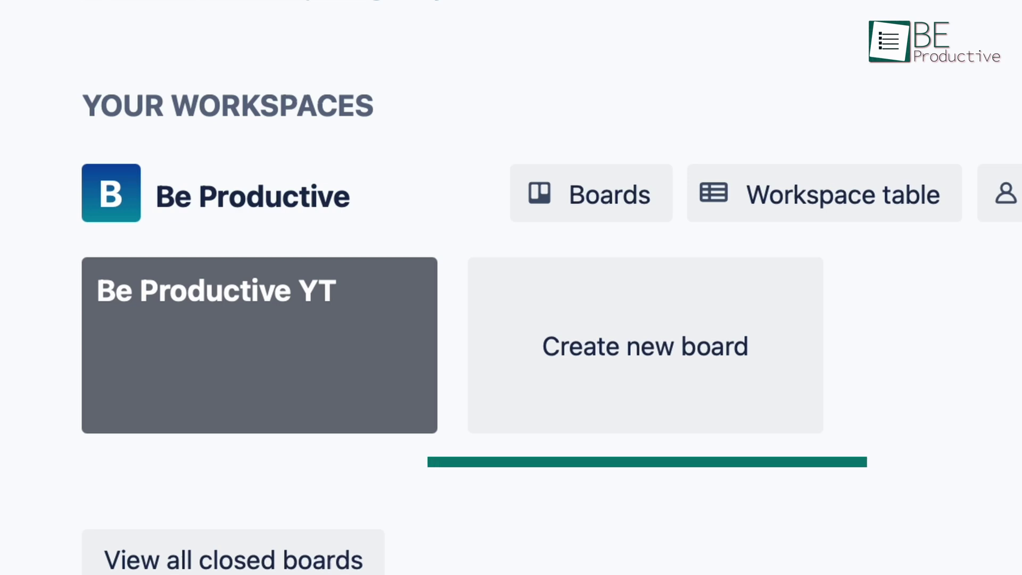
Set the Trello board background to the dark raccoon photo.
text(productive)
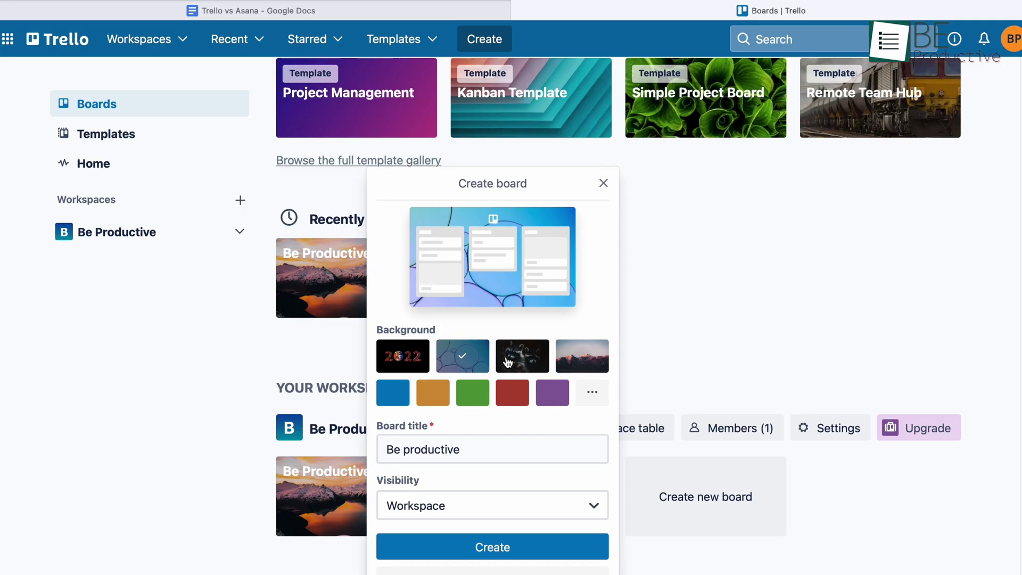
click(506, 252)
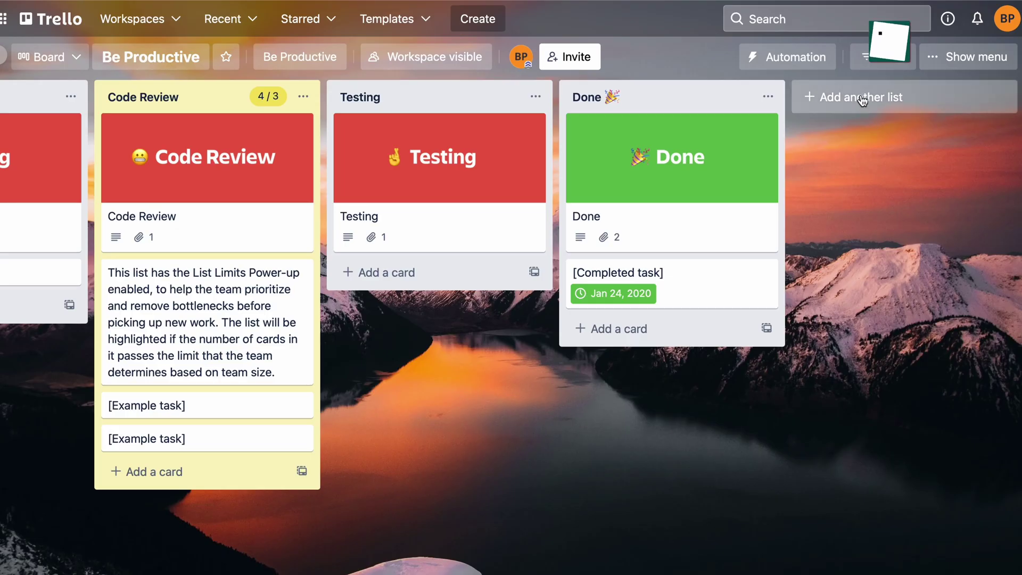
click(860, 95)
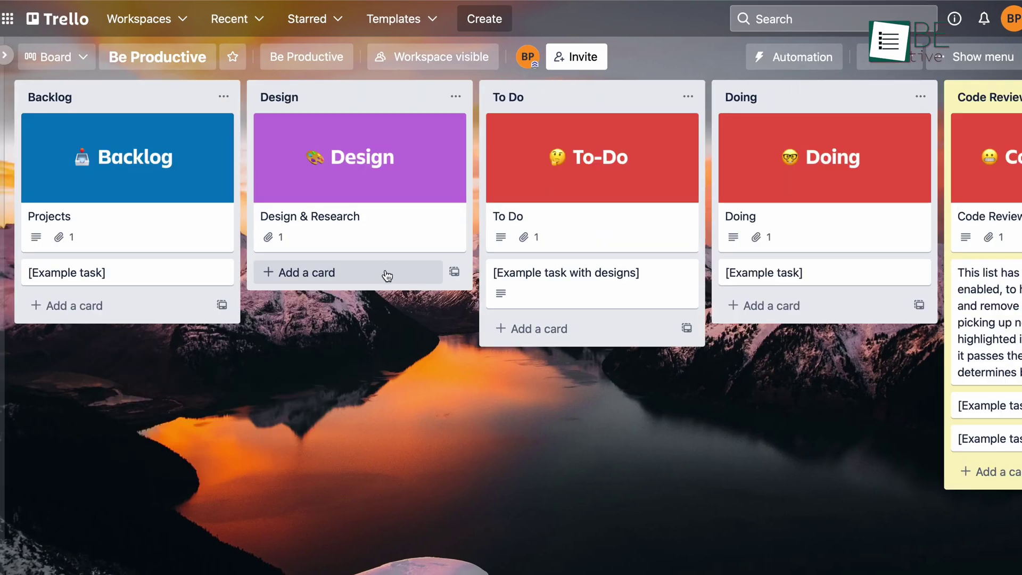
Add a 'Design on Macbook' card to the Design list and drag it into To Do.
click(318, 271)
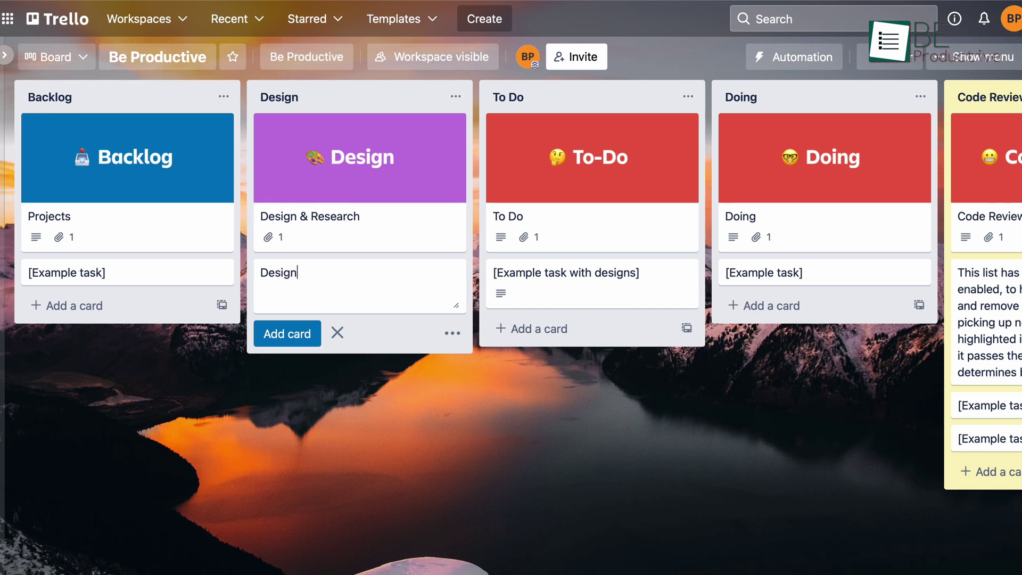
text(Design on)
text(Macbook)
key(Return)
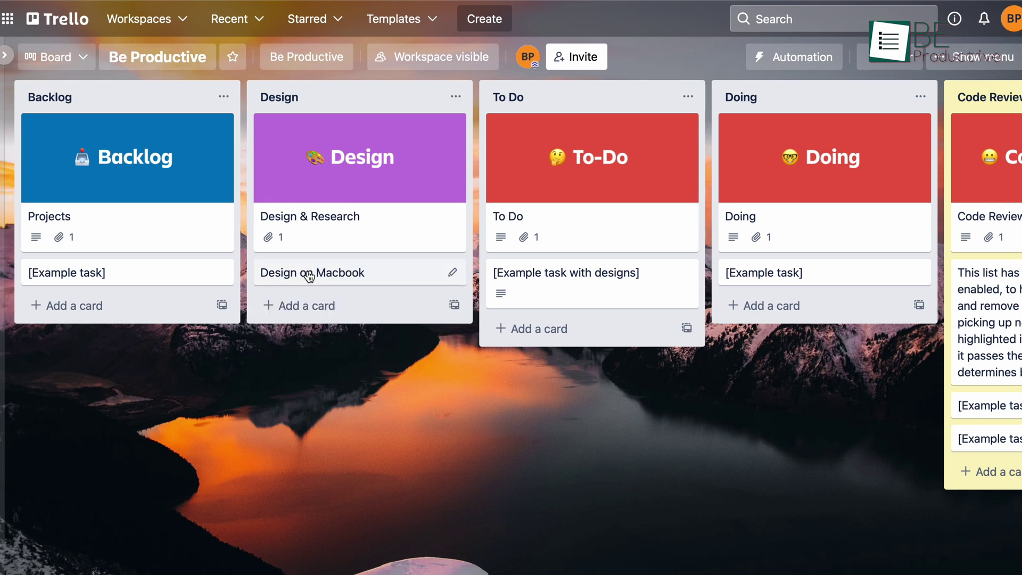
drag(309, 276, 543, 342)
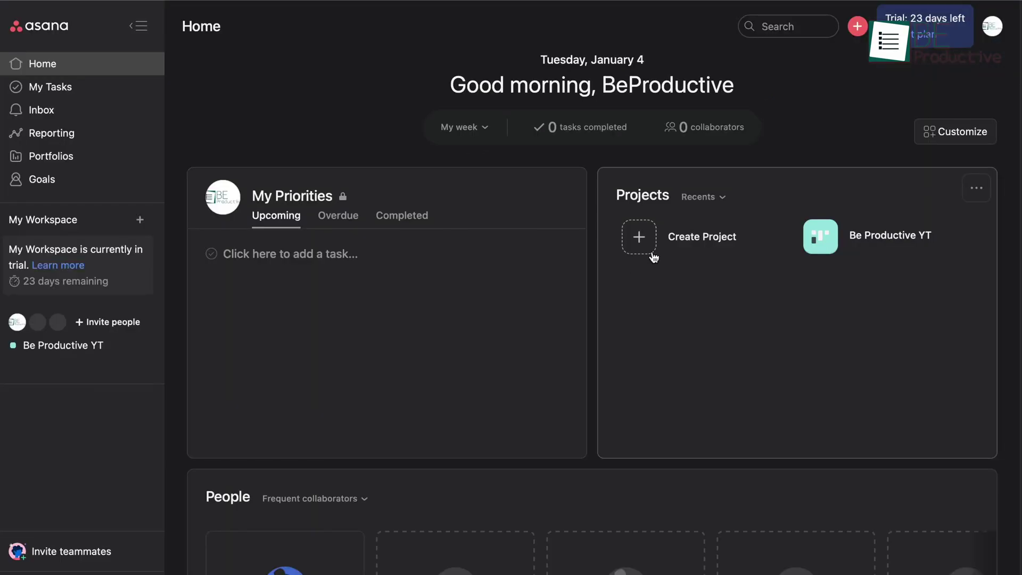
Create a blank Asana project titled 'Be Productive' and go to the new project.
click(649, 249)
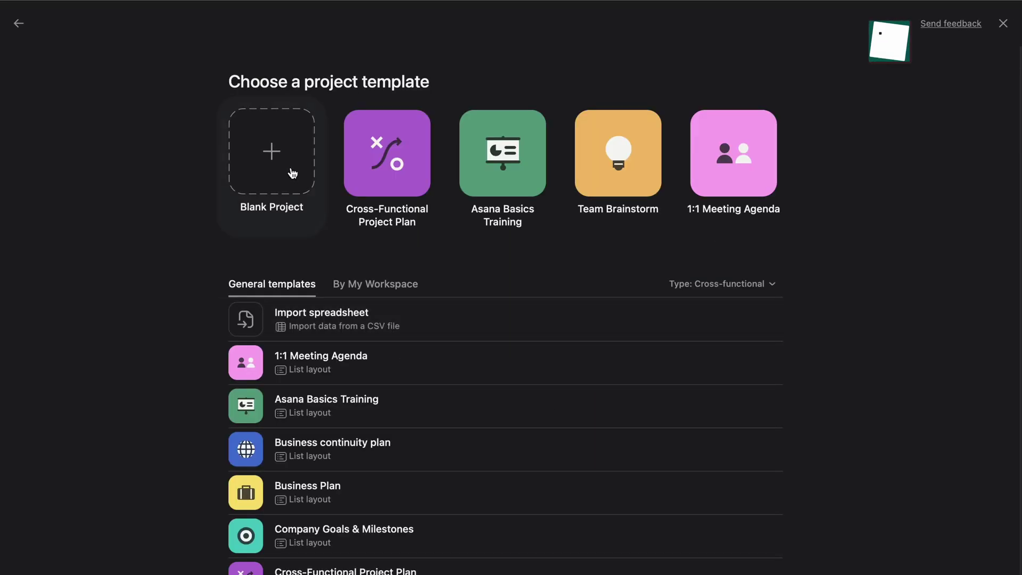
click(290, 171)
text(Be Prod)
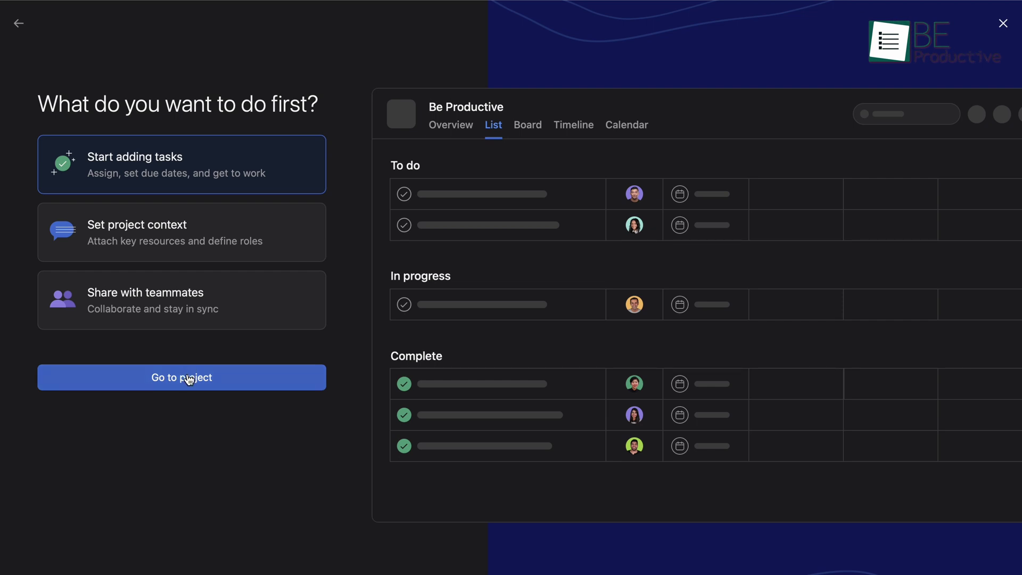
click(188, 378)
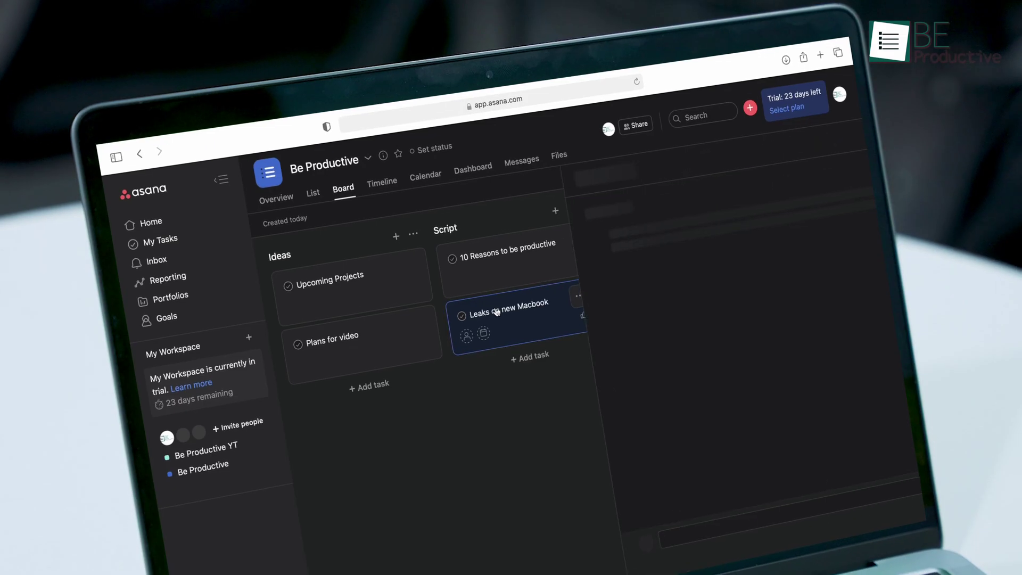
Assign 'Leaks on new Macbook' to yourself, due Jan 21, and add it to another project.
click(495, 301)
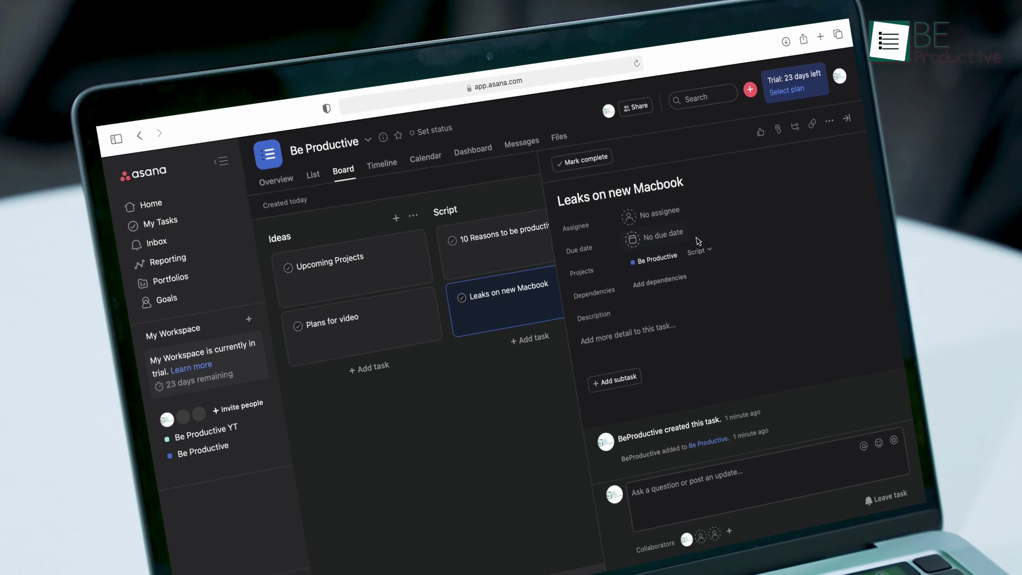
click(467, 232)
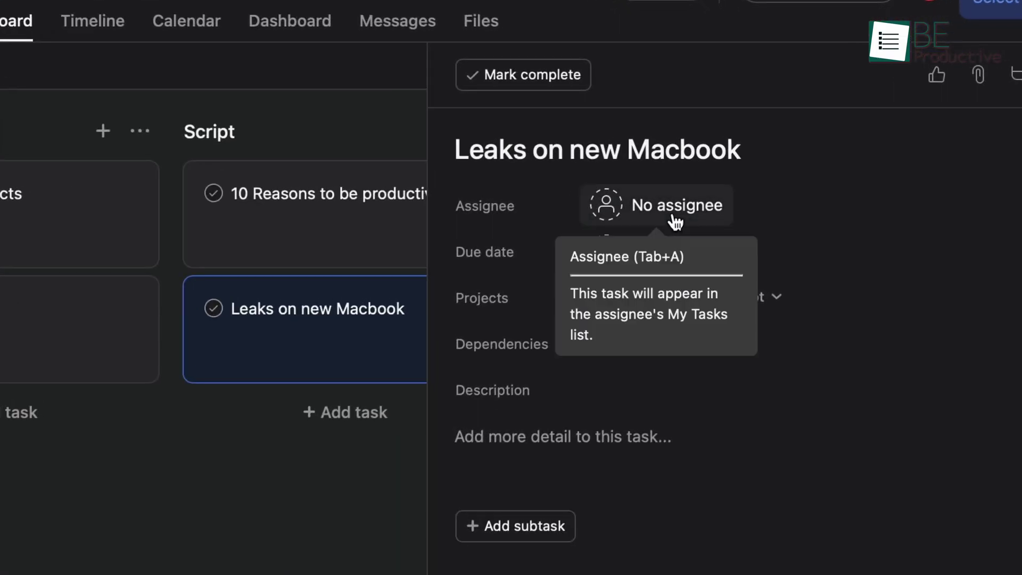
click(673, 216)
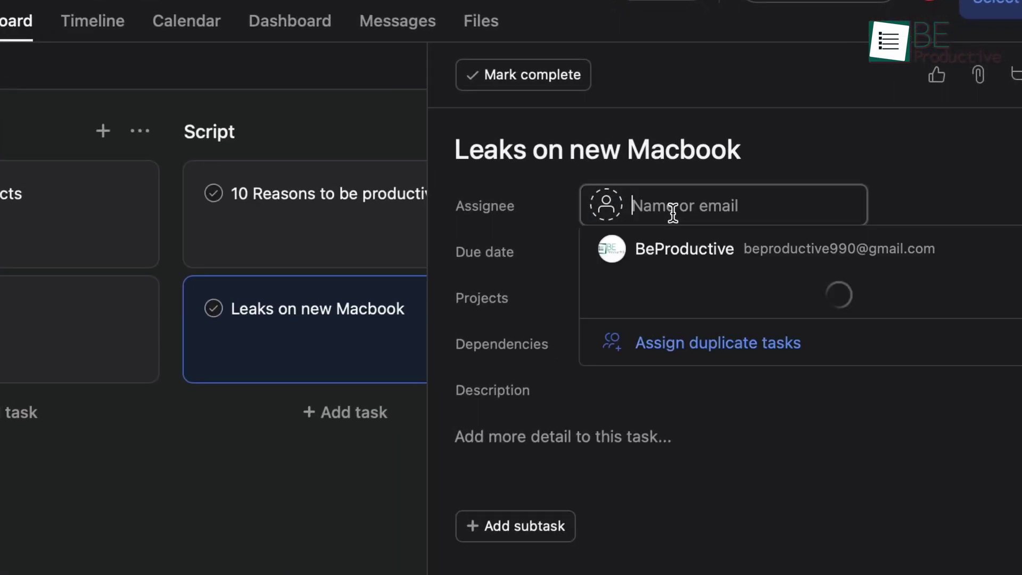
click(698, 264)
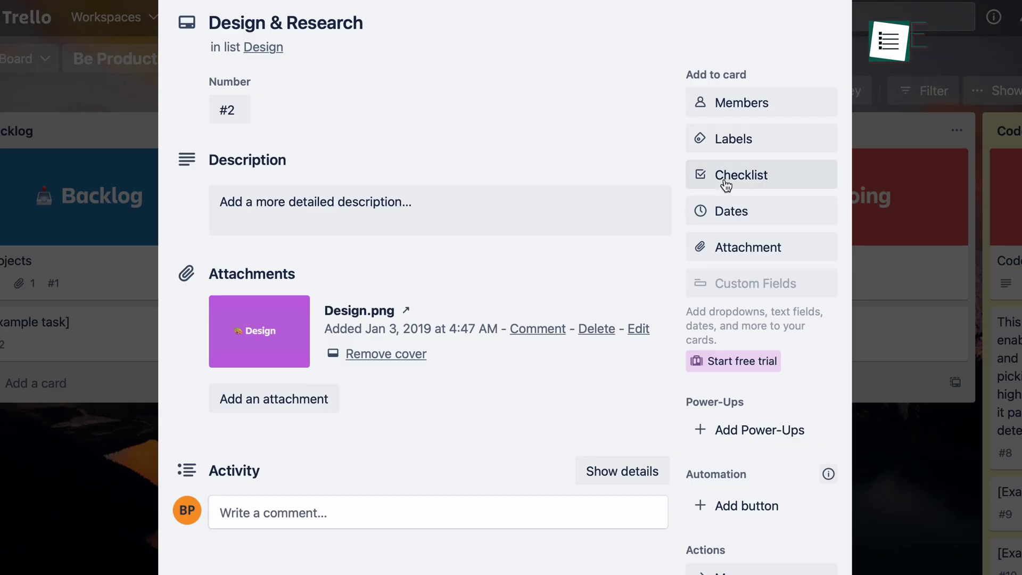
click(729, 183)
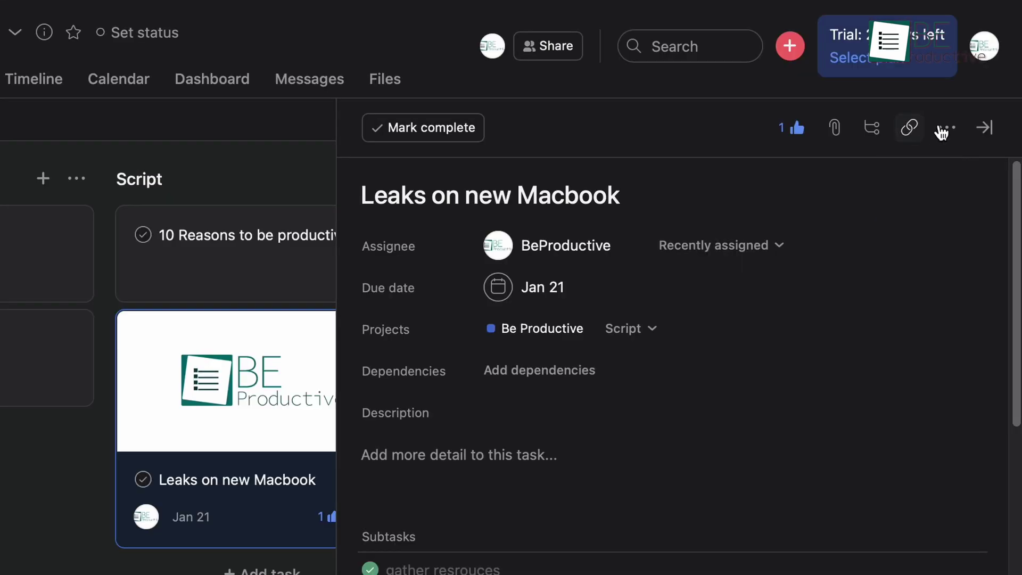
click(949, 37)
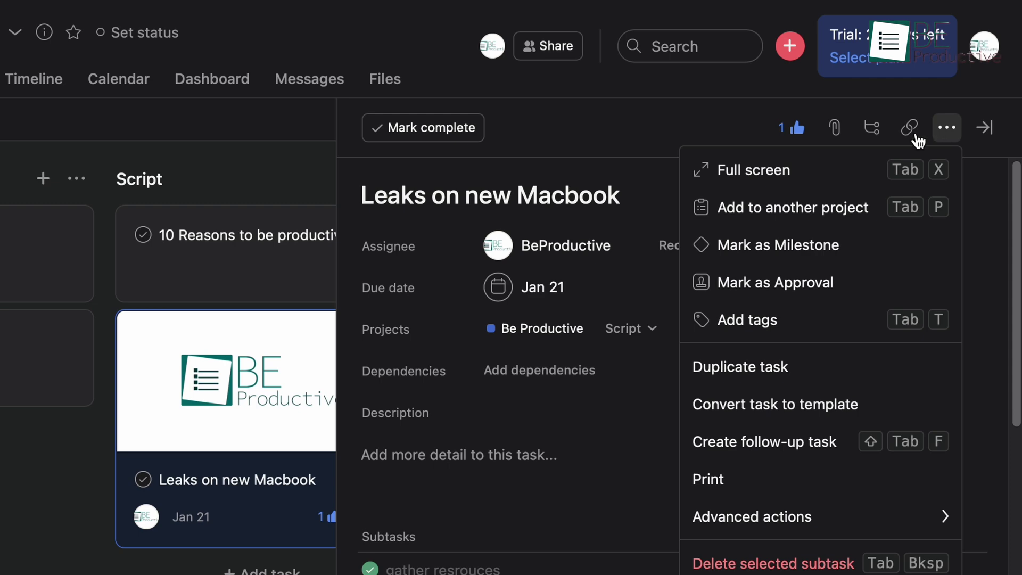
click(791, 210)
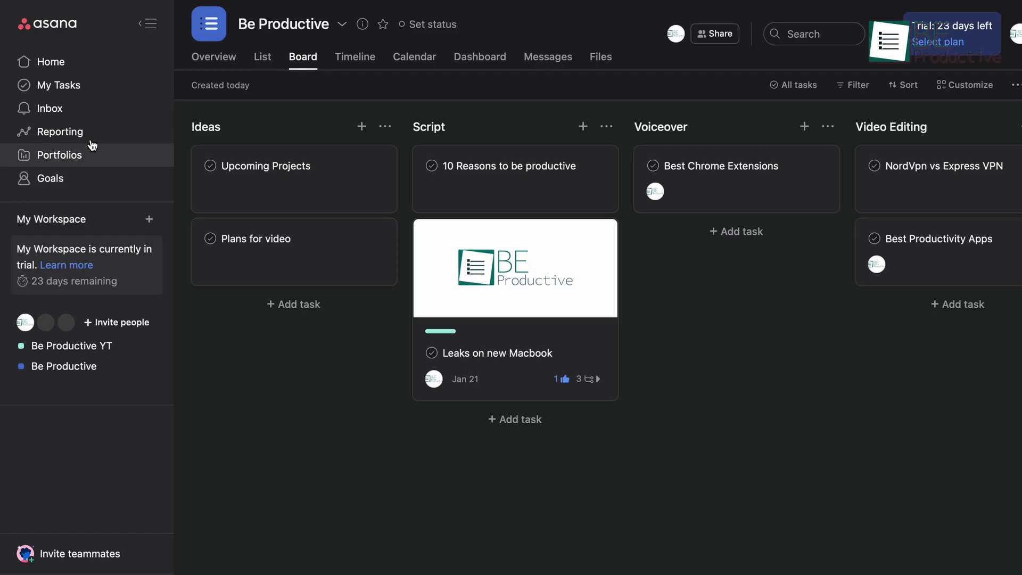
Open My Tasks from the Asana sidebar.
click(60, 88)
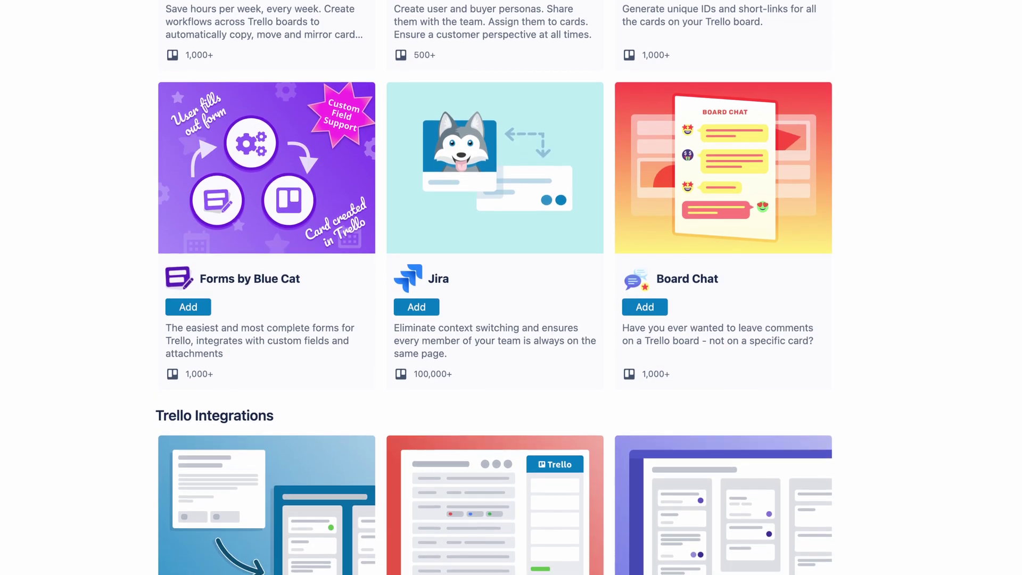
scroll(495, 287, down, 5)
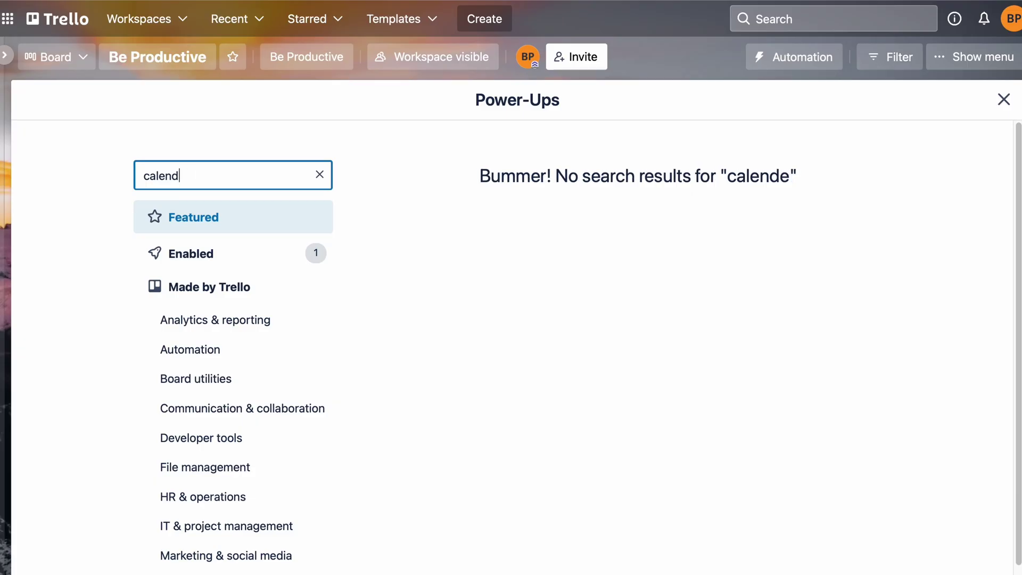
Add the Calendar Power-Up to the board and show its cards in monthly calendar view.
key(BackSpace)
key(BackSpace)
click(406, 216)
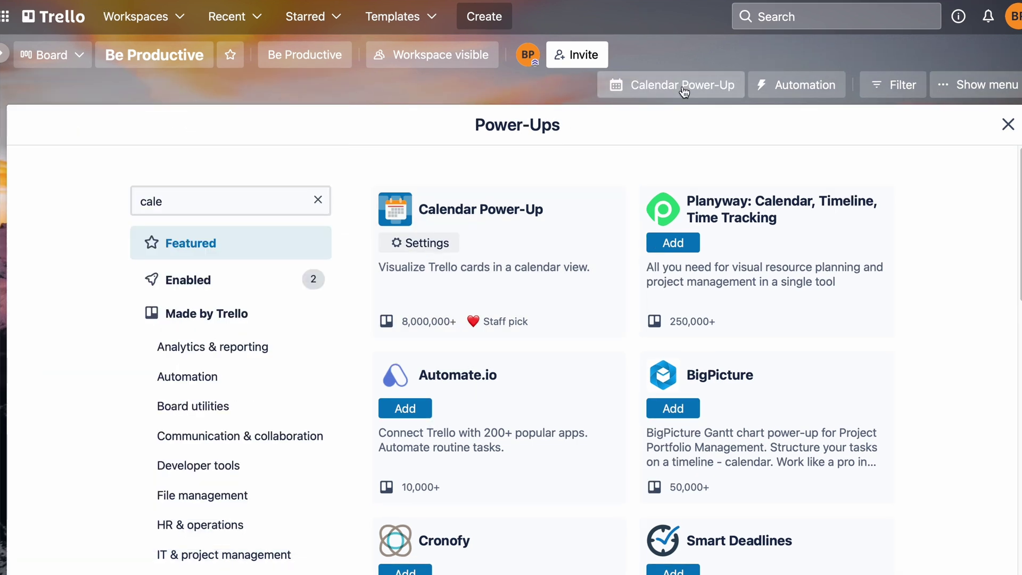
click(684, 88)
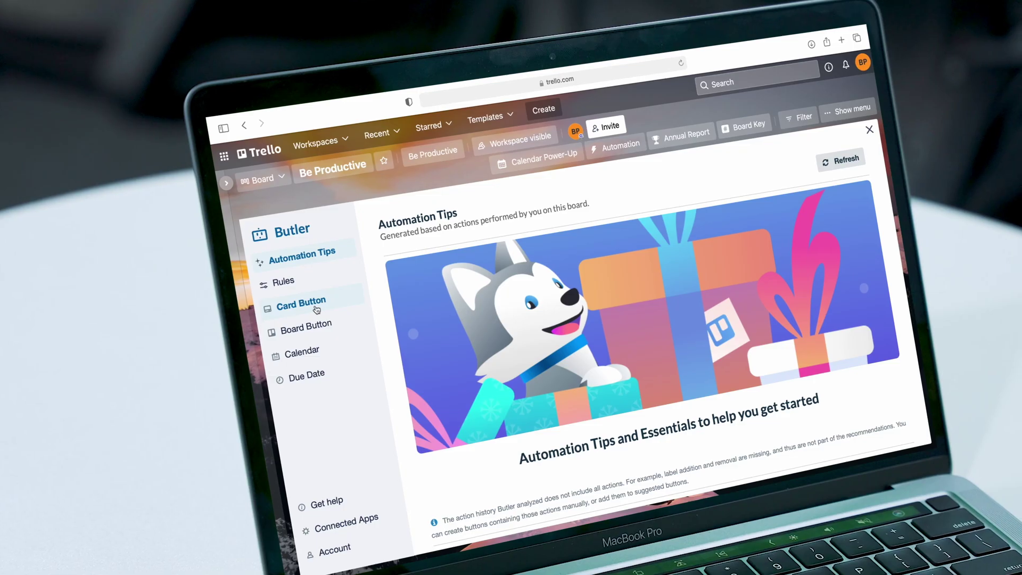
Open Butler's Card Button automations and scroll through the page.
click(316, 308)
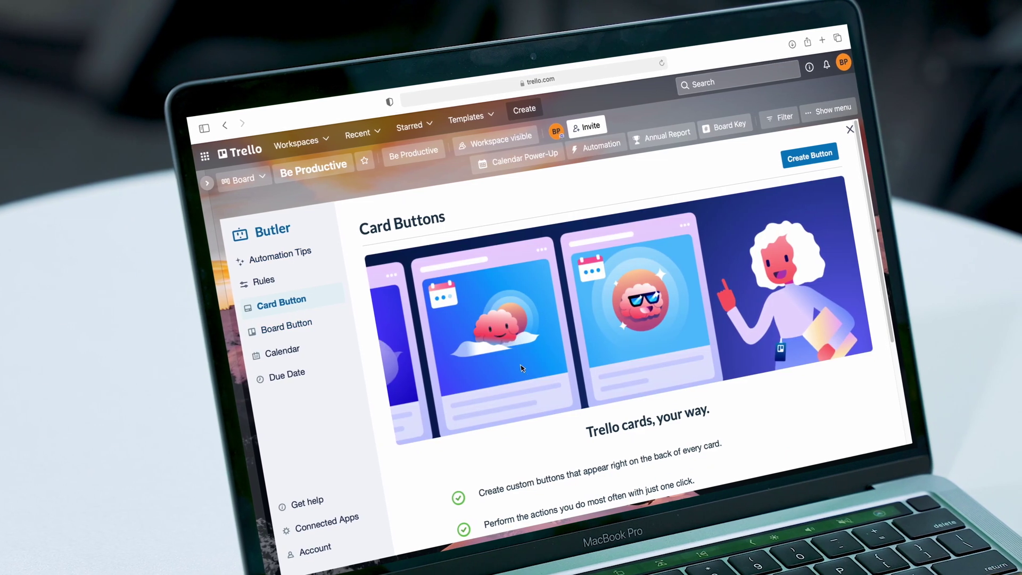
scroll(521, 367, down, 4)
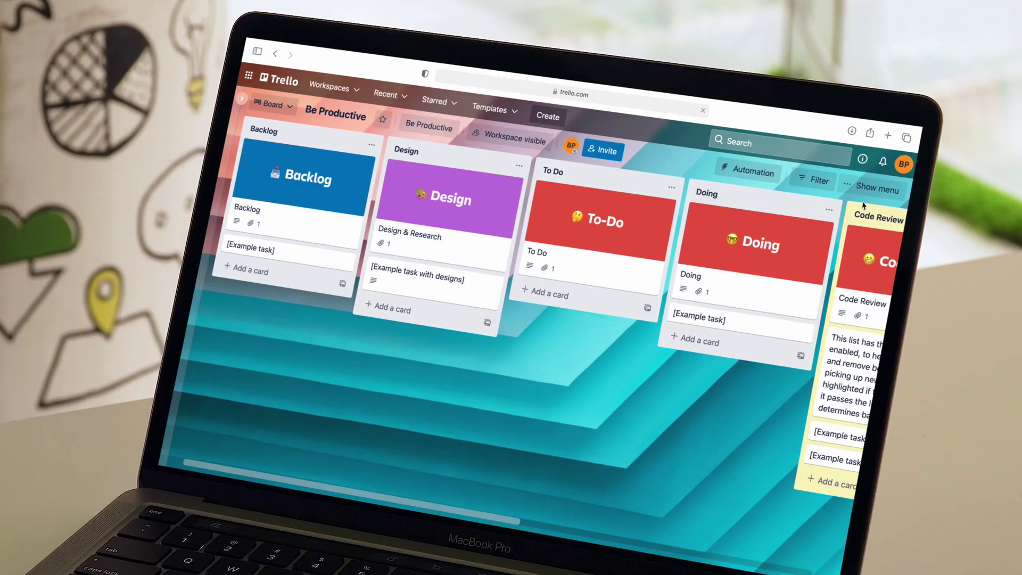
Open the Photos options under Change background in the board menu.
click(867, 192)
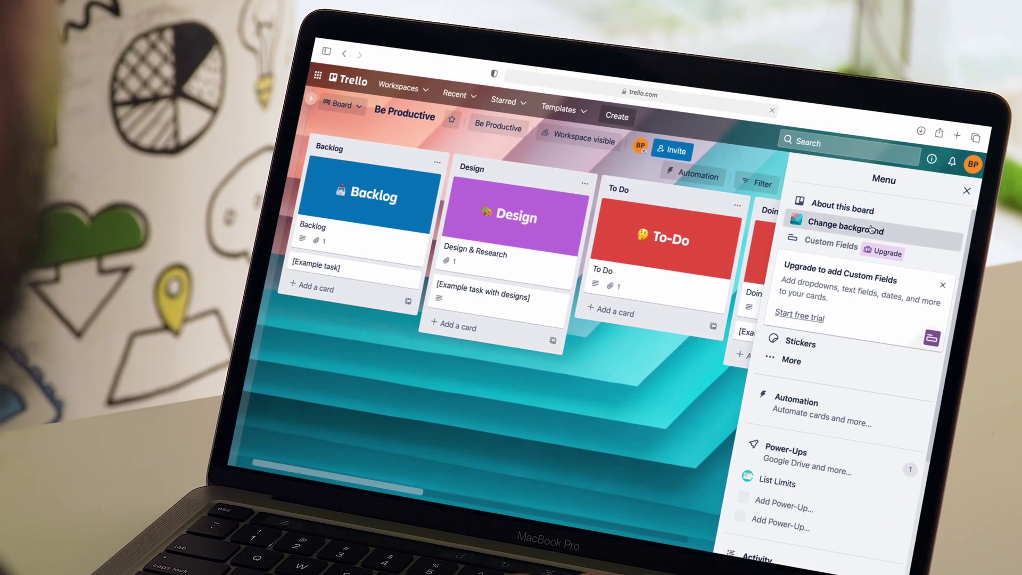
click(832, 218)
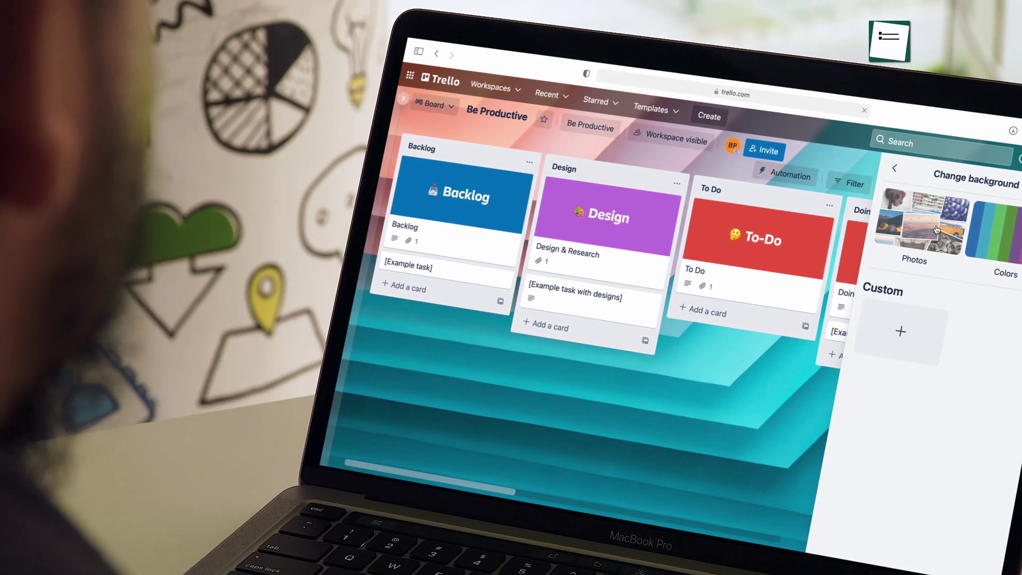
click(883, 228)
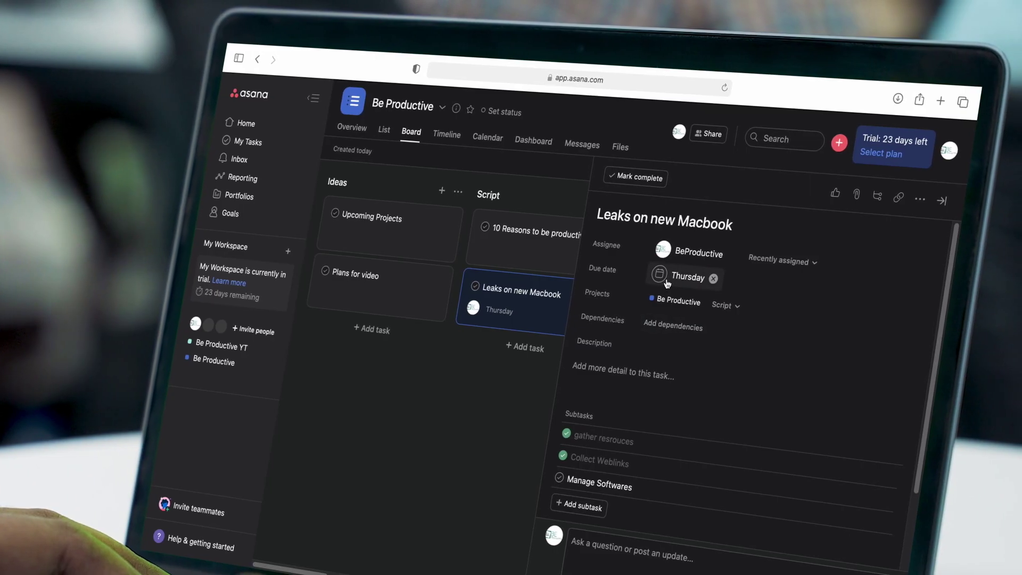
Open the date picker from the task's Thursday due date.
click(654, 281)
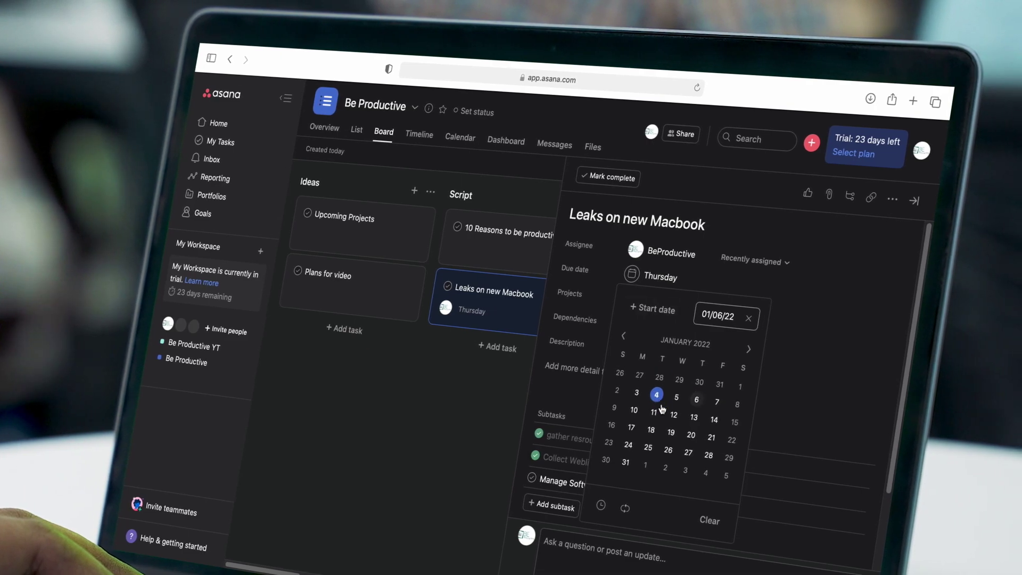